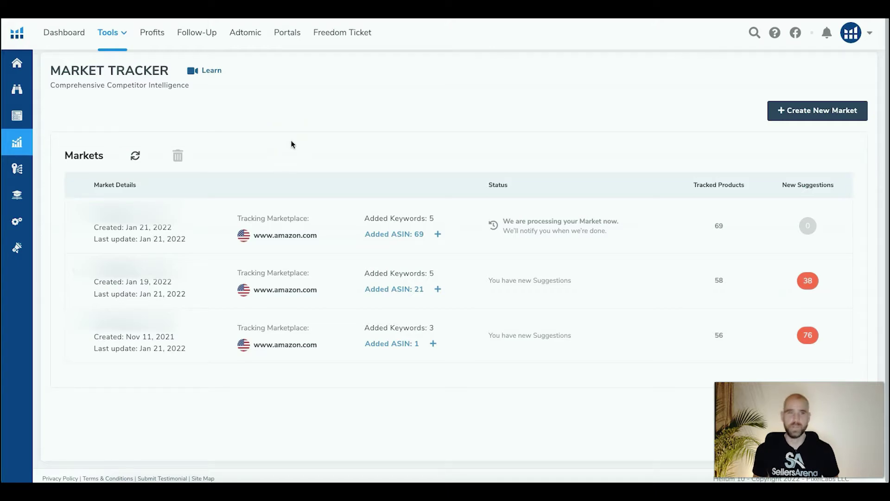
- Open the CF Blanket market dashboard and review its $289,783 volume and 68.6% share charts
click(150, 88)
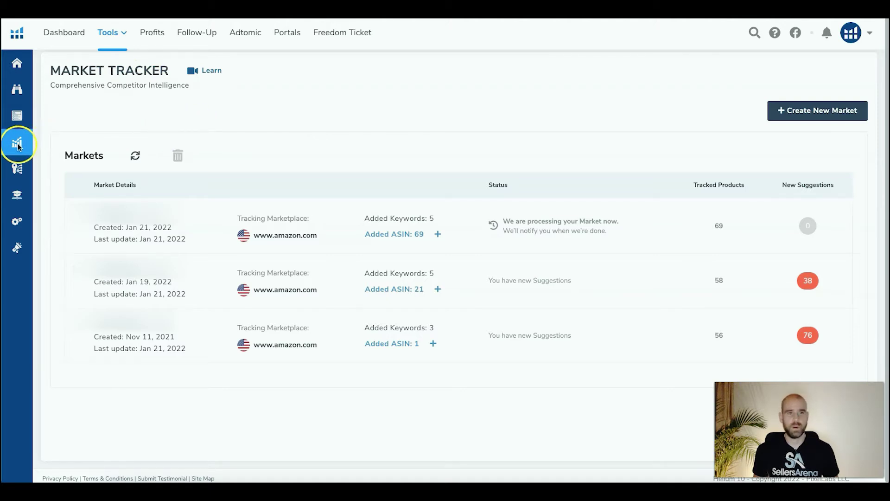
mouse_move(23, 144)
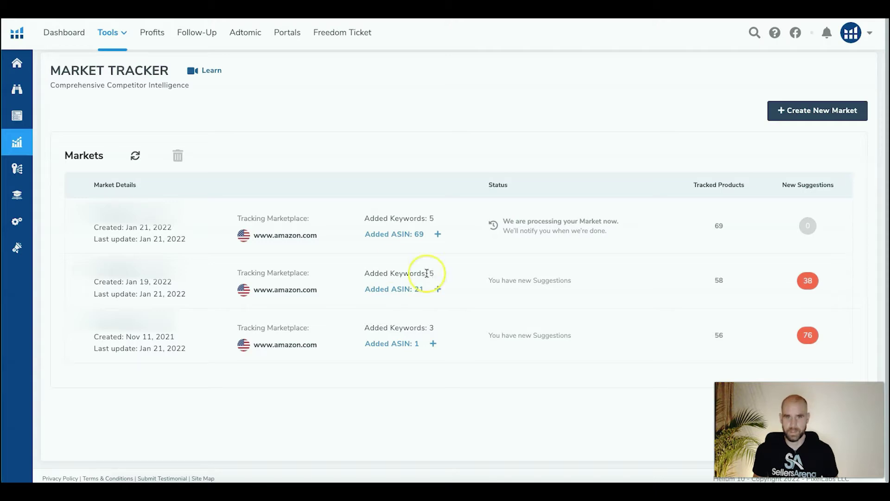
click(155, 266)
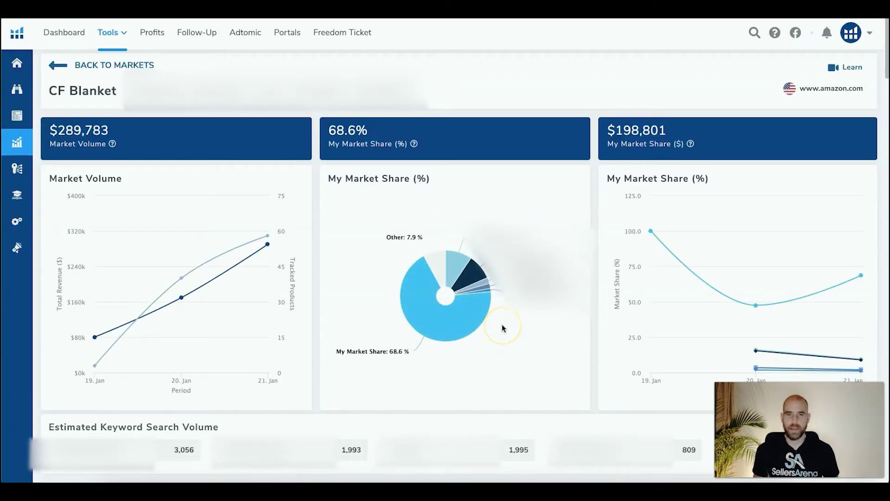
scroll(502, 328, down, 1)
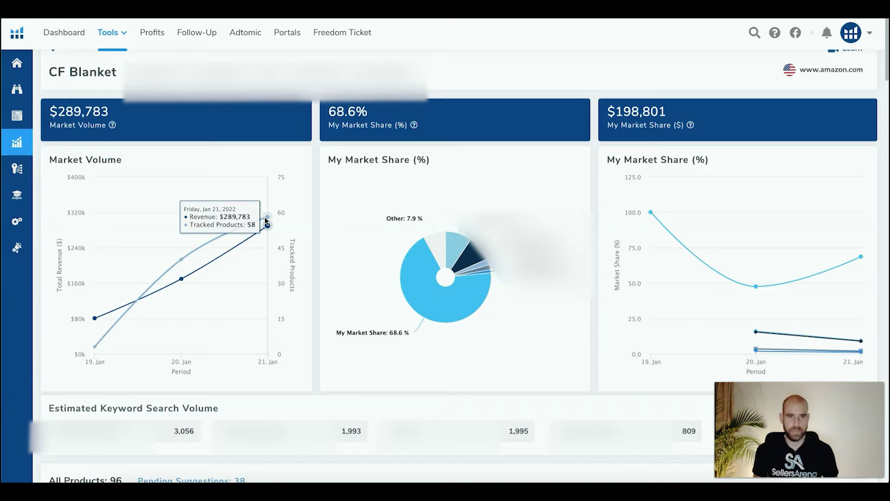
mouse_move(112, 126)
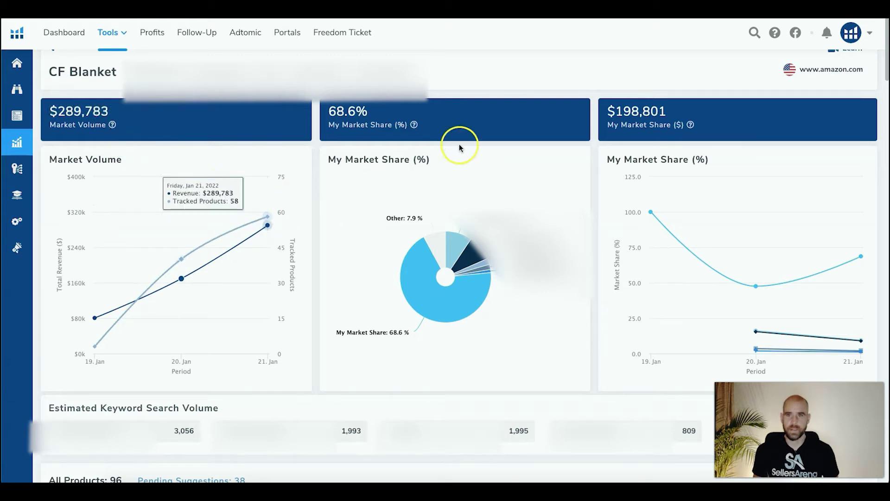
scroll(381, 325, up, 1)
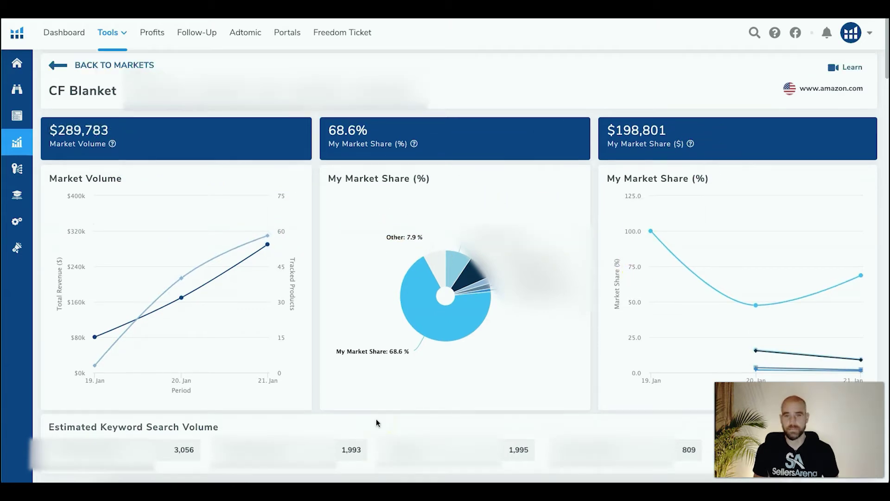
click(360, 380)
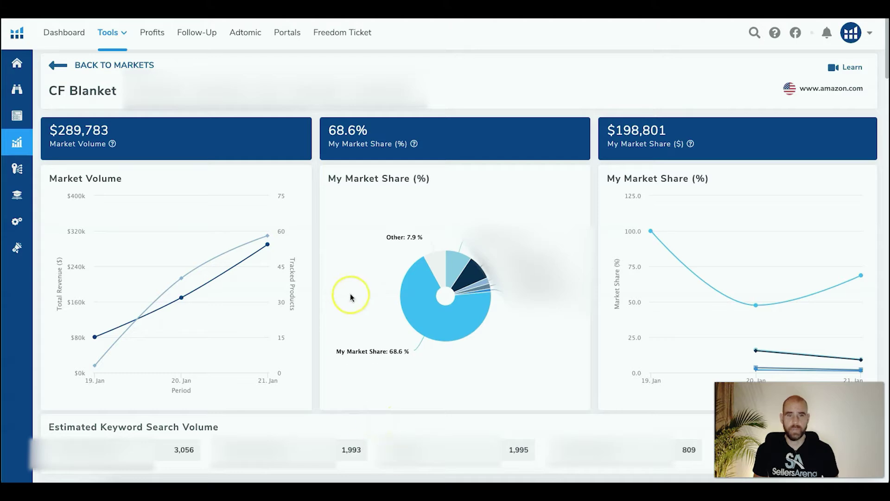
scroll(350, 295, down, 4)
- Scroll through the All Products table and start tracking a suggested competitor product
scroll(349, 300, down, 2)
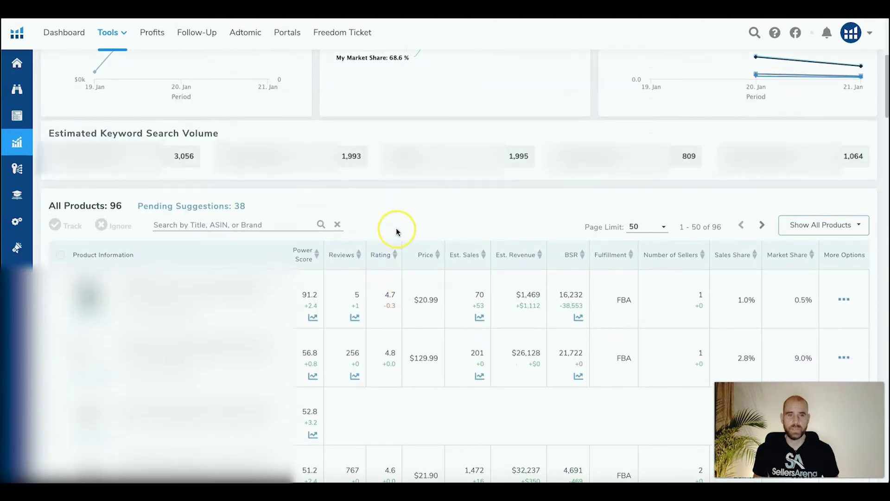
scroll(294, 223, down, 4)
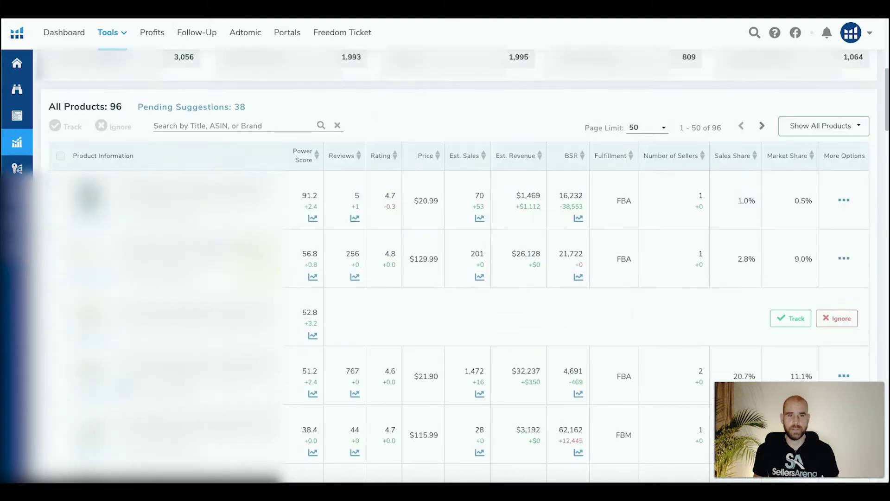
scroll(485, 252, down, 15)
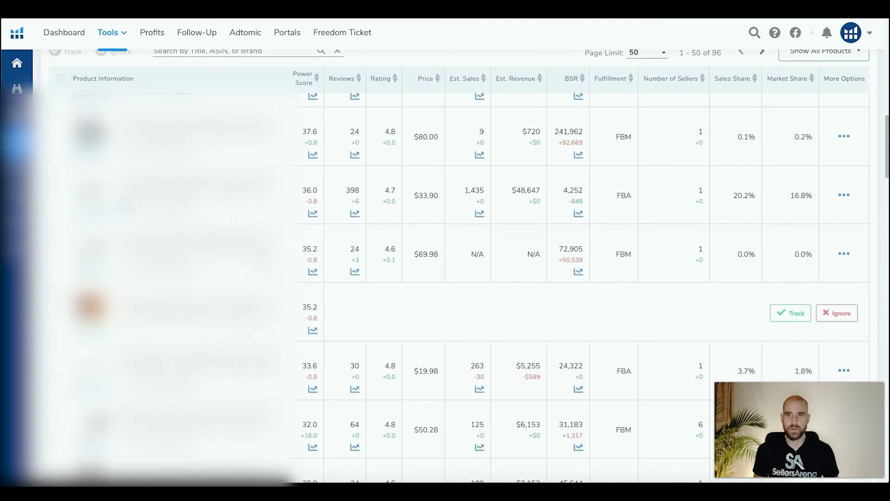
click(485, 253)
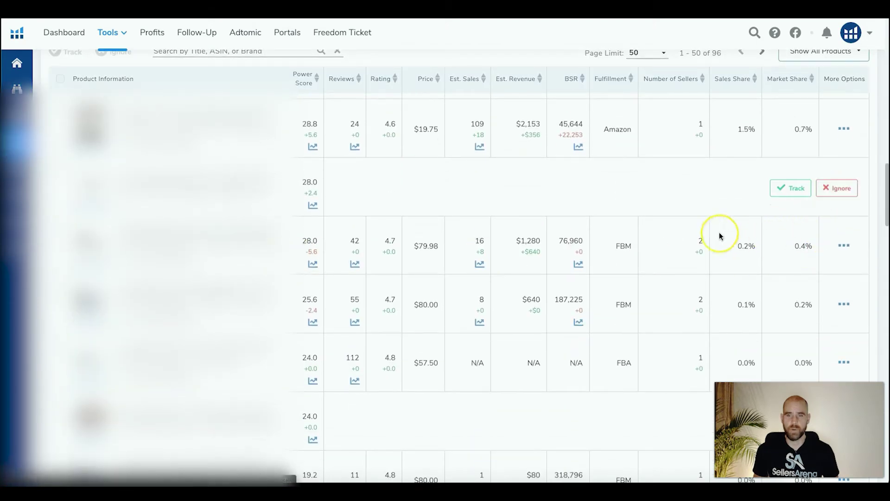
scroll(566, 284, down, 5)
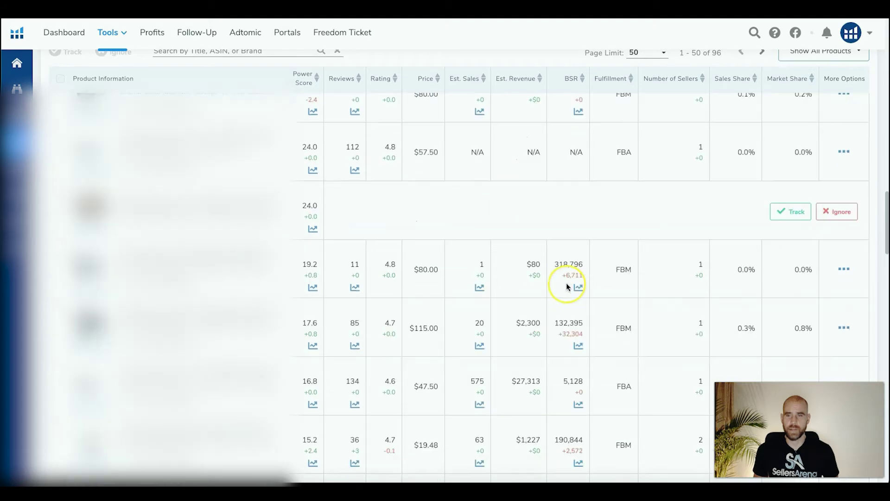
click(796, 190)
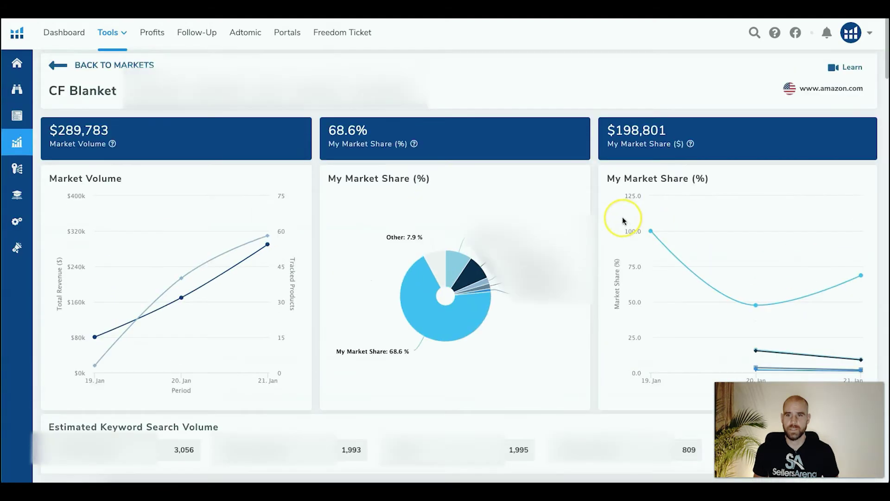
scroll(844, 305, down, 3)
- Filter the product table to show only Product Suggestions and browse them
click(828, 360)
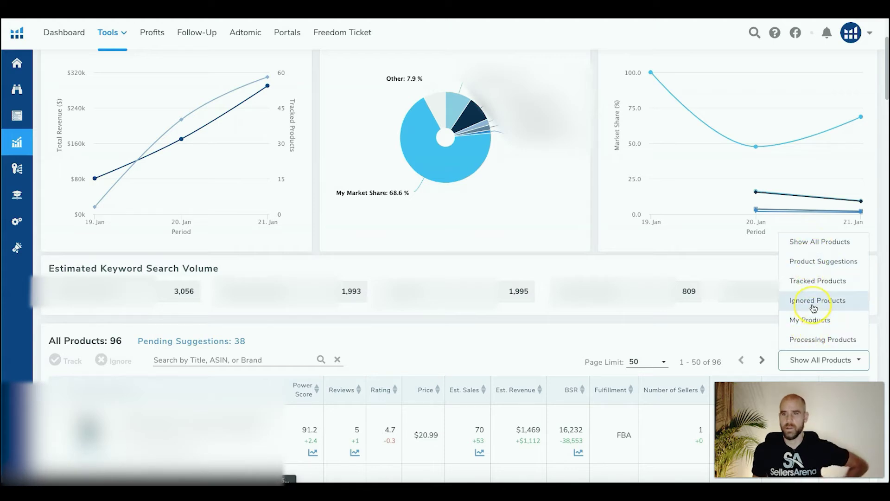
click(814, 269)
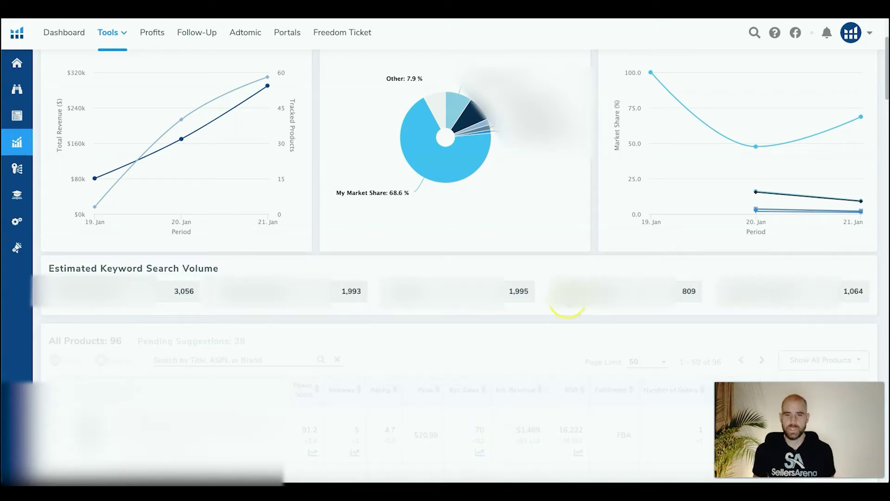
scroll(511, 306, down, 7)
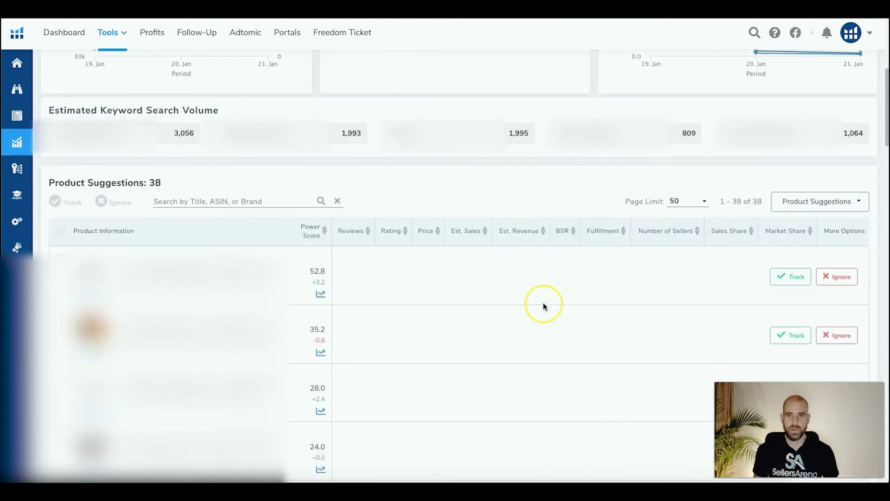
scroll(579, 304, down, 8)
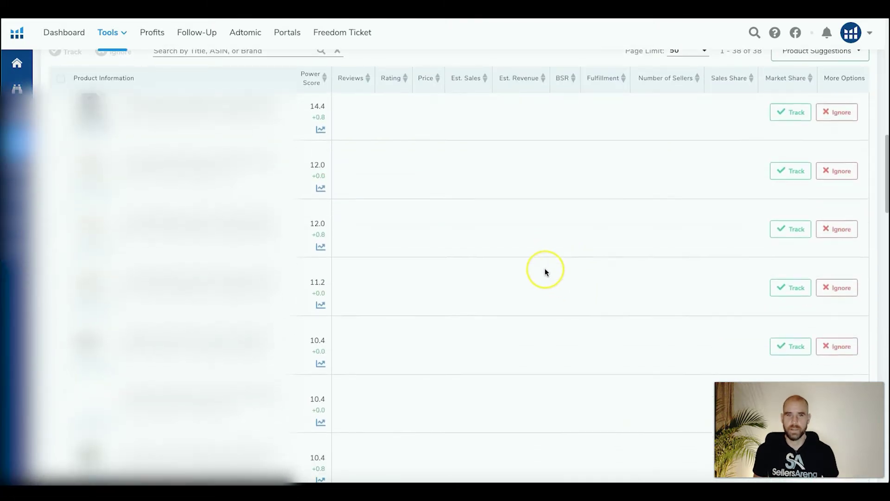
scroll(485, 269, down, 3)
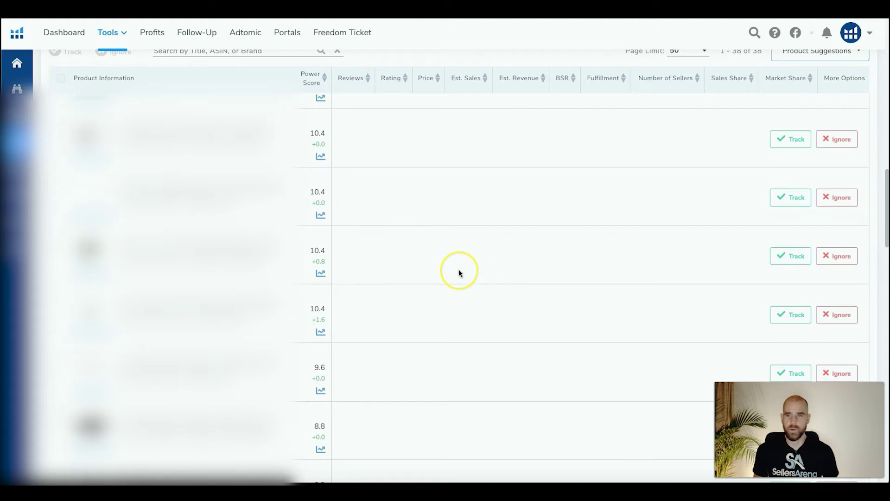
scroll(464, 292, up, 10)
- Switch the product filter to My Products, showing 21 items
click(818, 201)
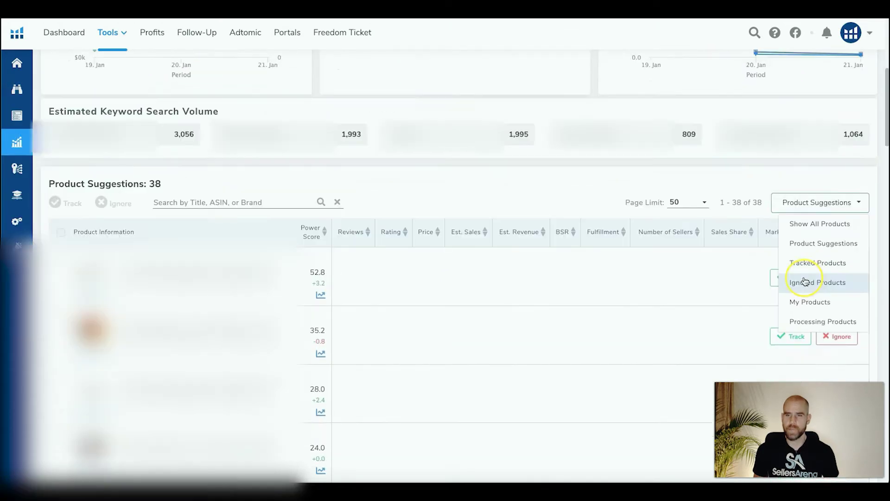
click(814, 255)
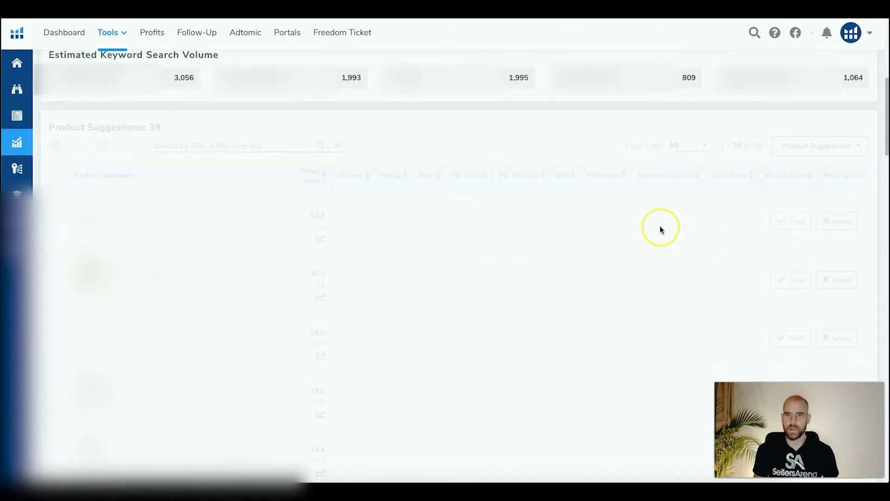
scroll(570, 215, down, 10)
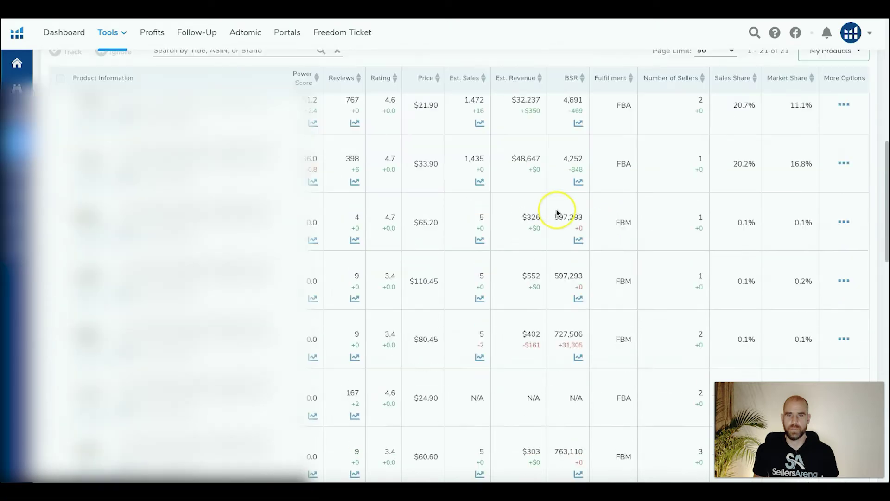
scroll(558, 212, up, 10)
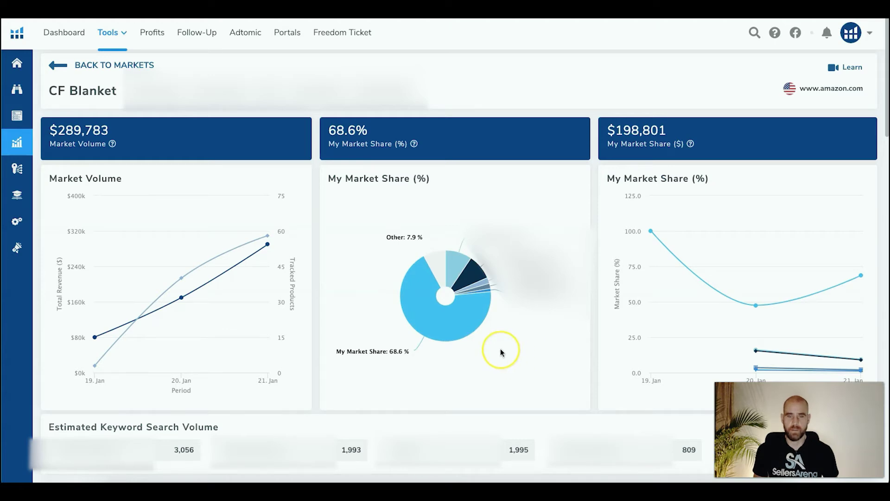
mouse_move(443, 328)
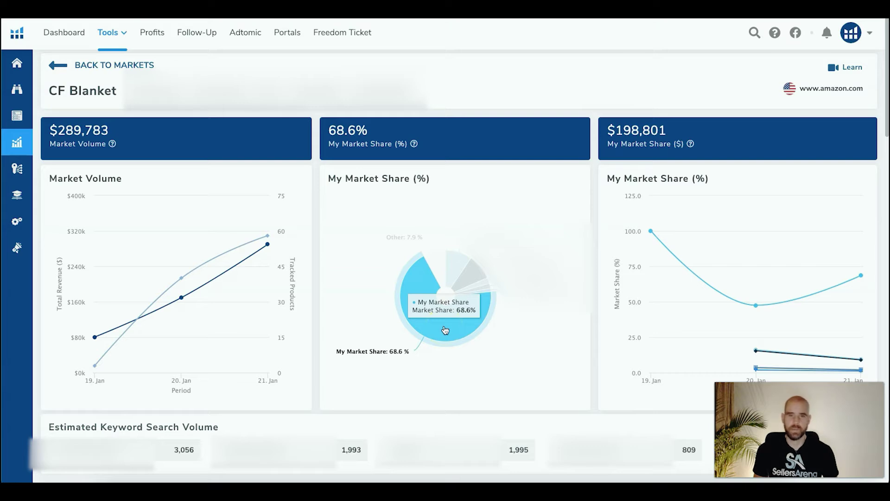
click(457, 328)
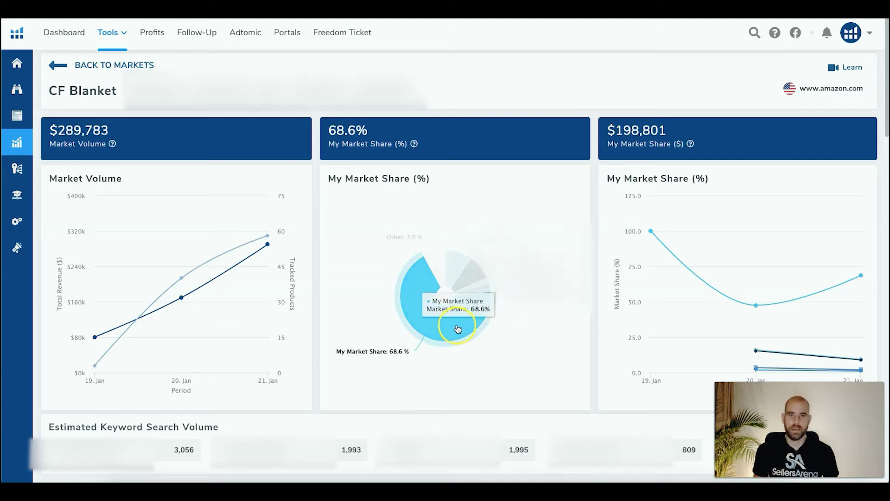
click(476, 293)
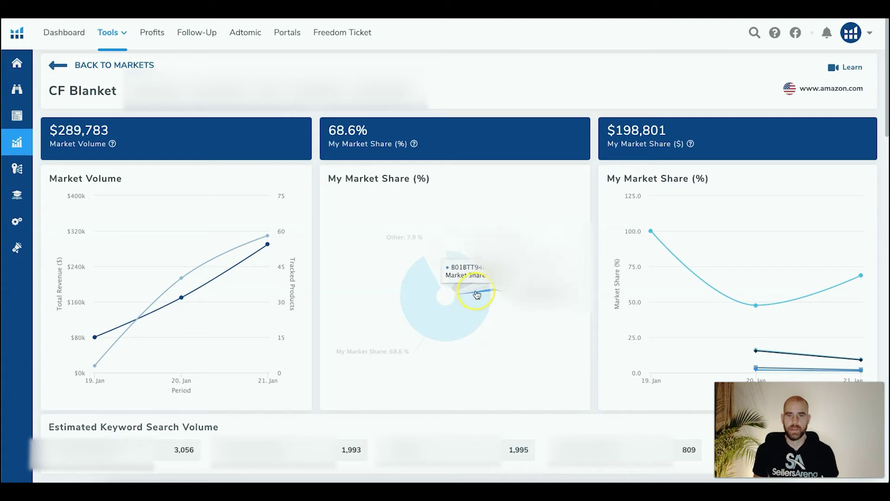
click(438, 267)
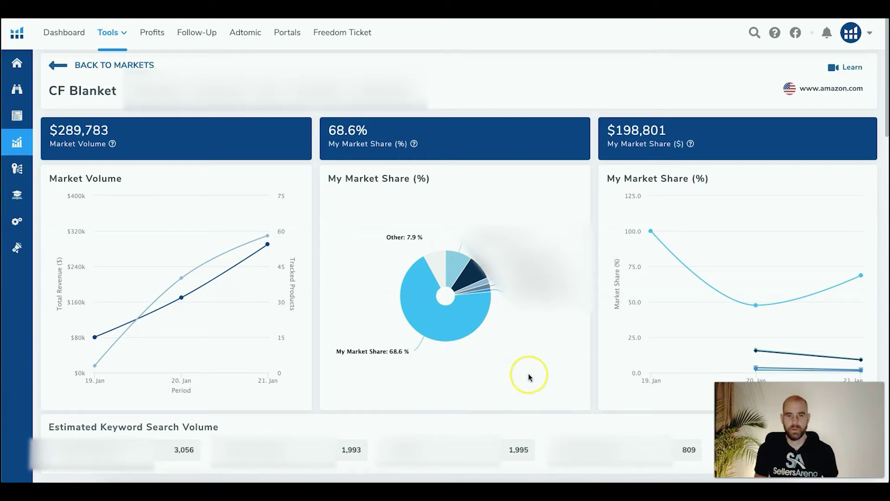
mouse_move(452, 330)
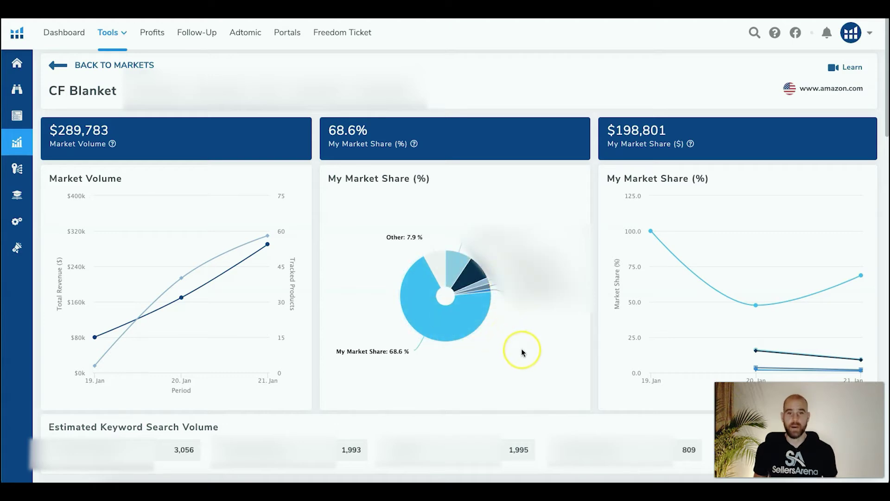
mouse_move(772, 331)
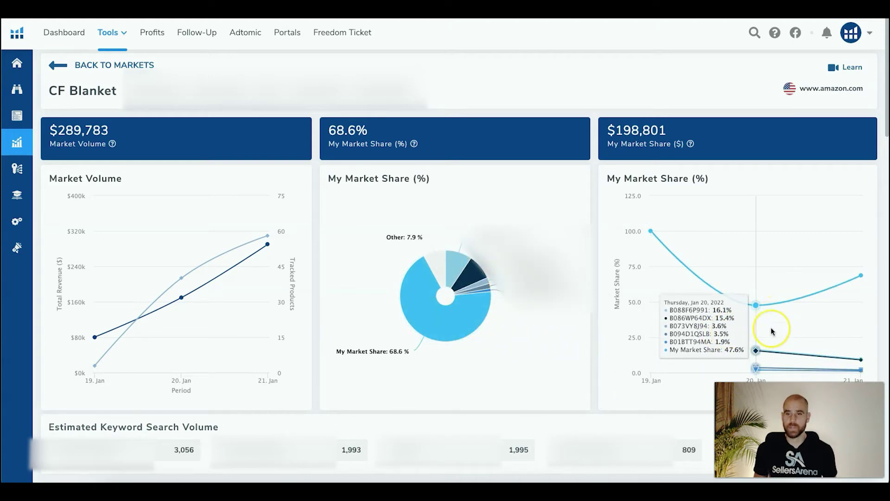
scroll(781, 329, down, 1)
scroll(782, 328, down, 1)
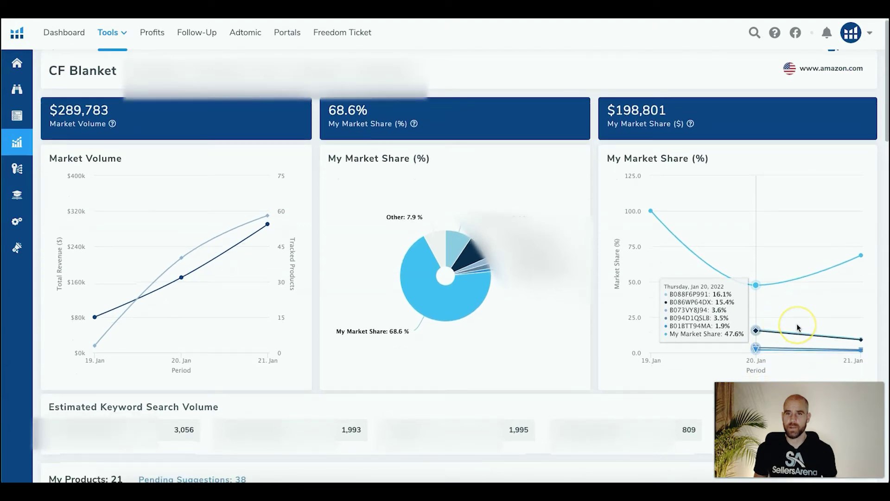
mouse_move(825, 274)
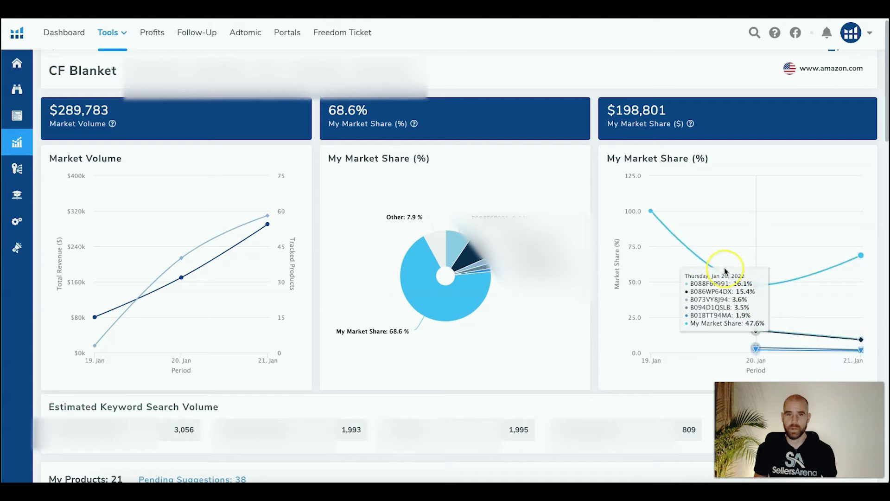
mouse_move(263, 222)
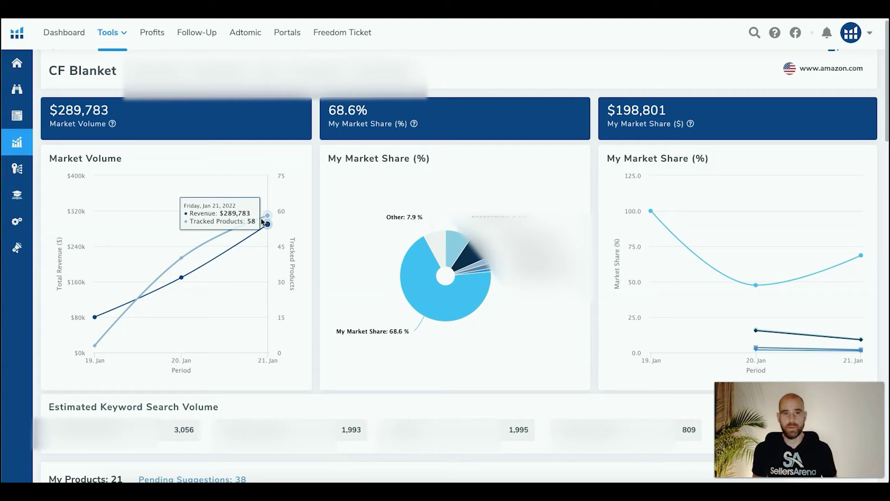
click(513, 335)
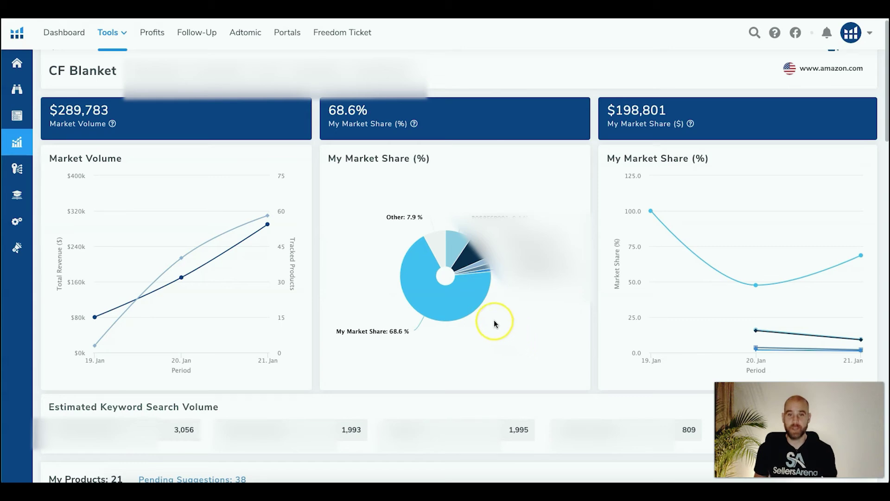
mouse_move(466, 257)
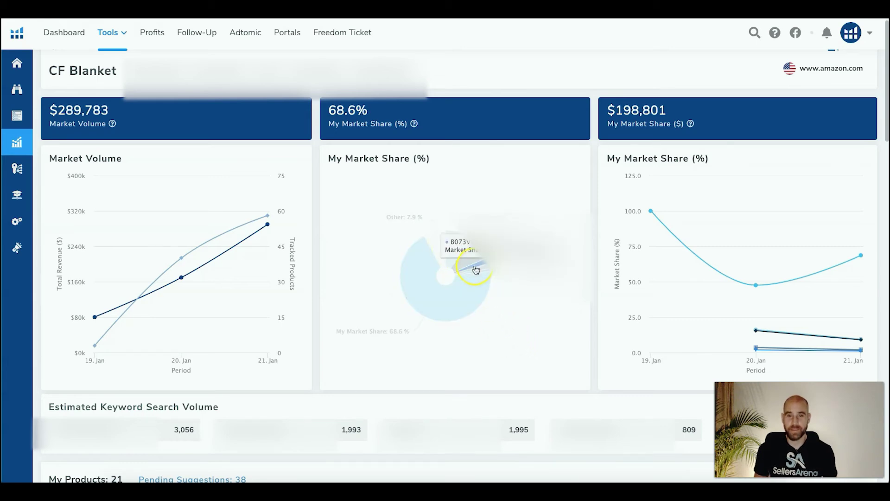
mouse_move(494, 283)
click(513, 338)
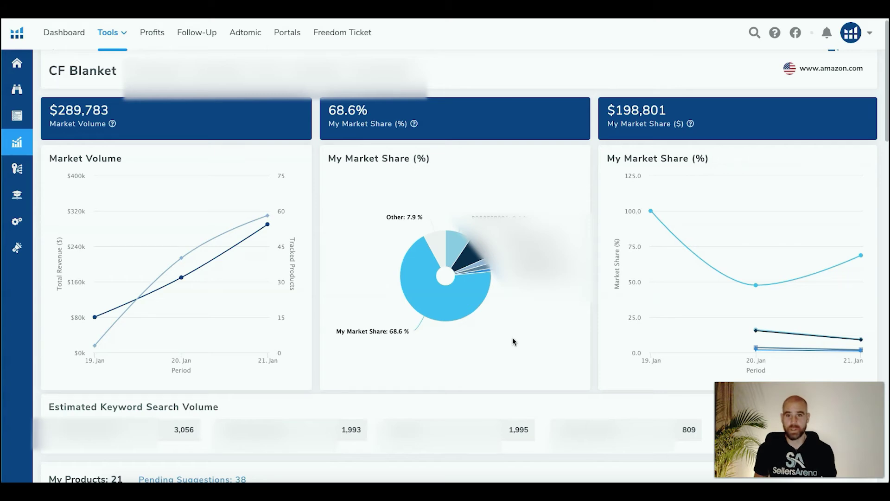
click(575, 308)
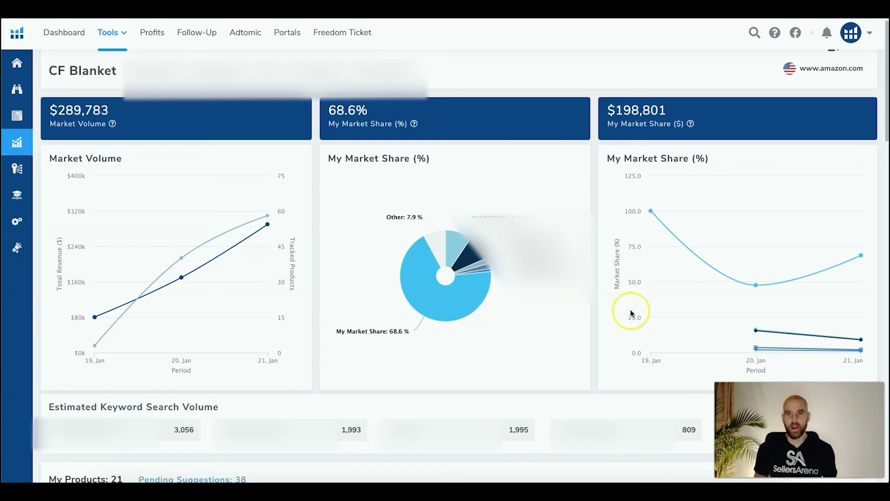
mouse_move(819, 242)
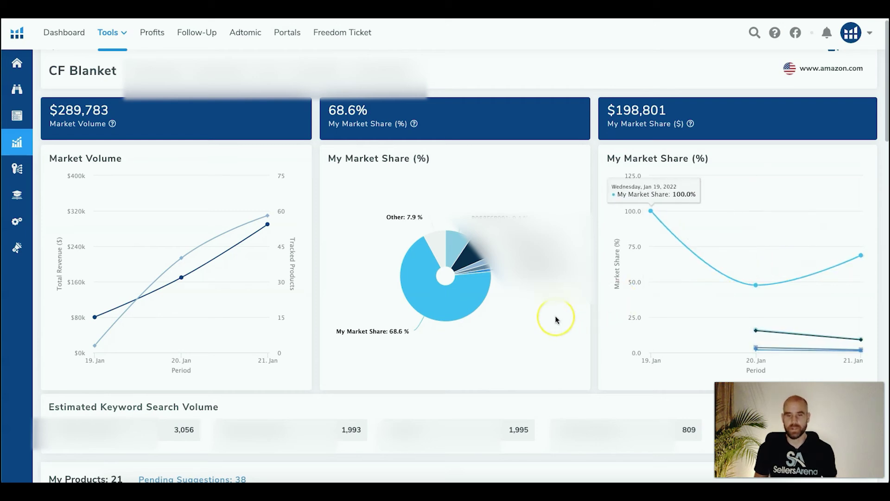
scroll(500, 213, up, 1)
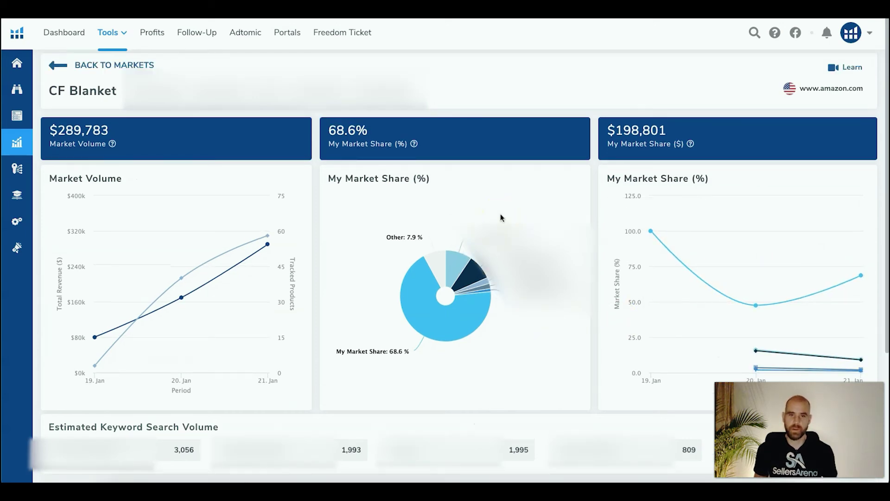
- Check a competitor's 9.4% market share slice and chart B088F6P991's review-count history
click(464, 260)
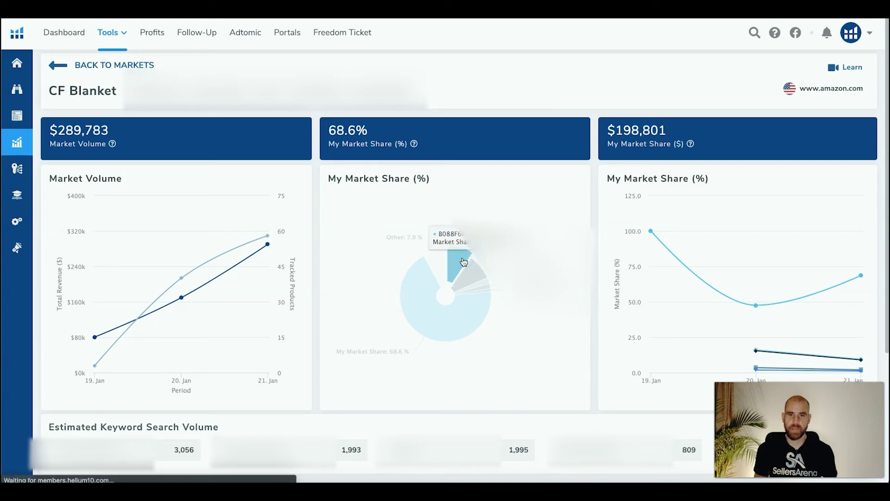
scroll(509, 218, down, 4)
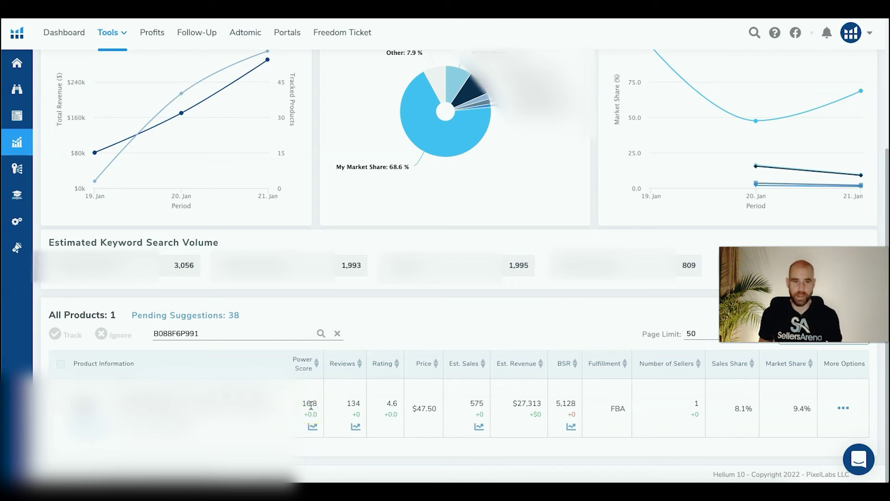
click(311, 404)
click(354, 406)
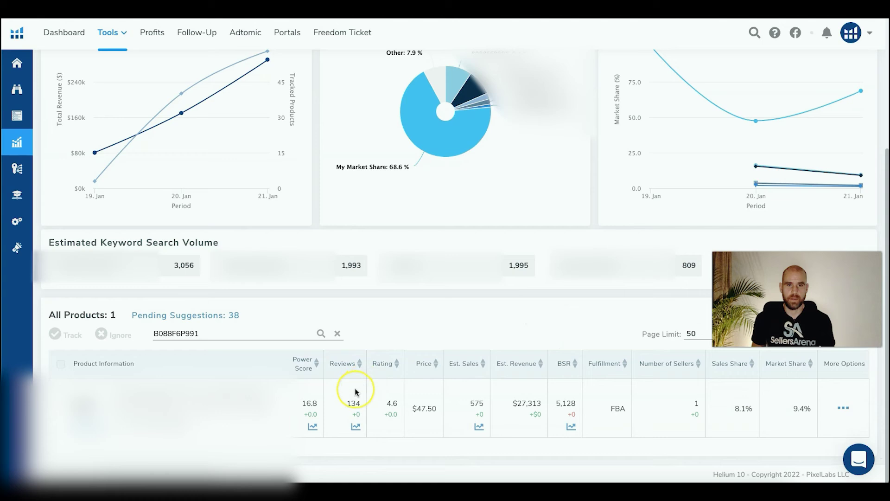
click(356, 426)
scroll(364, 394, down, 3)
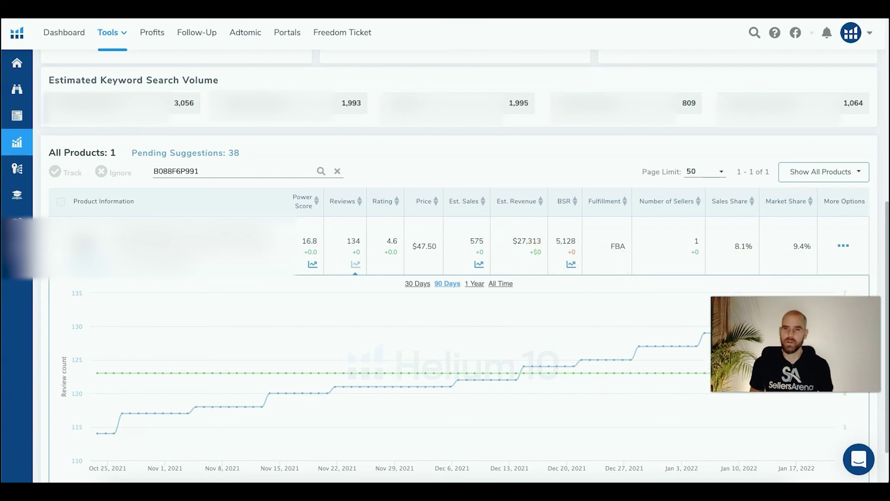
- Chart B088F6P991's BSR, then all-time Est. Sales, then BSR and price history
click(571, 264)
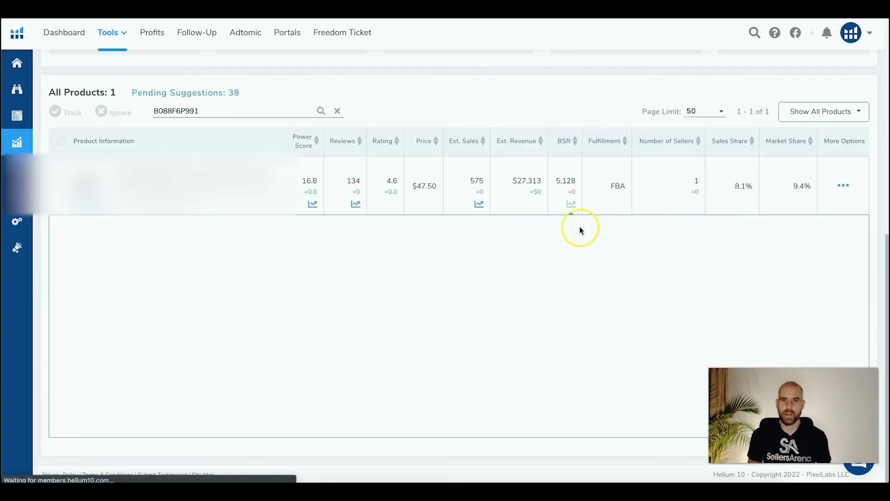
click(479, 205)
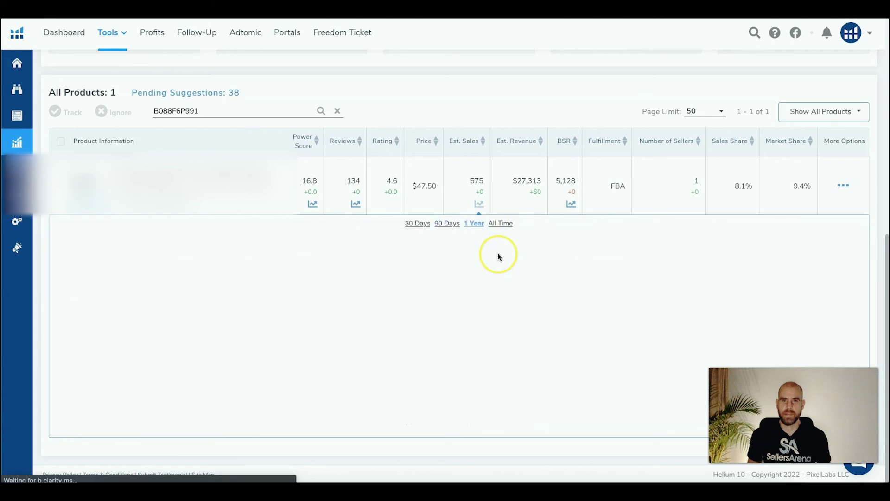
click(501, 224)
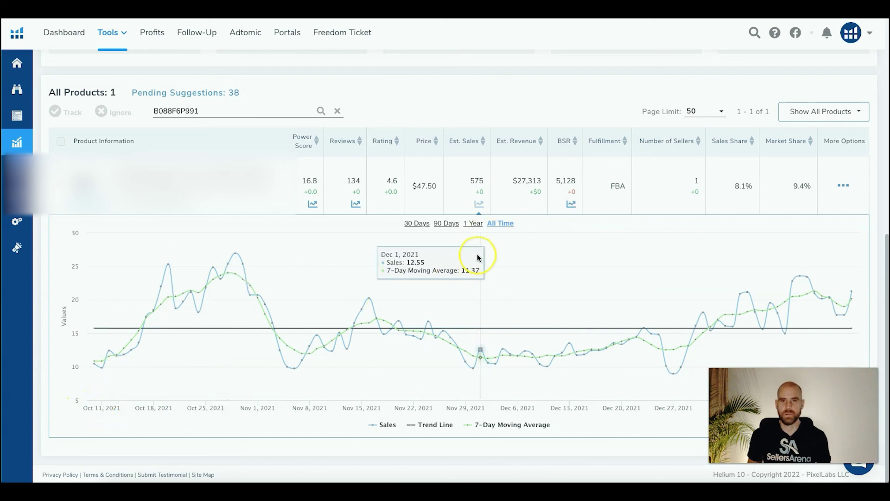
click(571, 204)
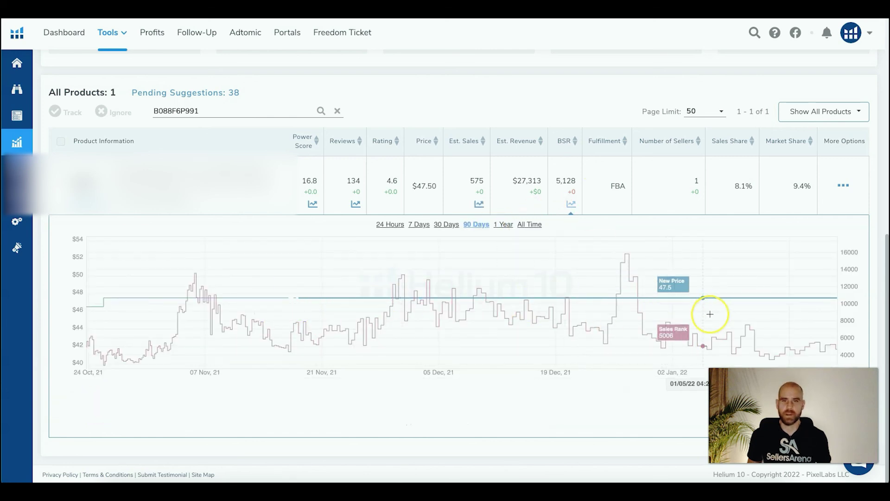